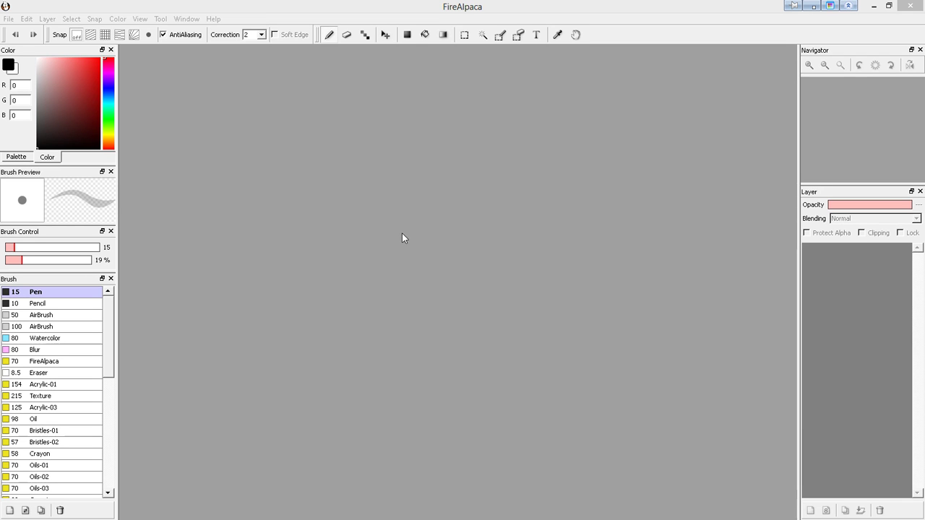
Step: Create a new blank Untitled canvas with the default settings
left_click(9, 19)
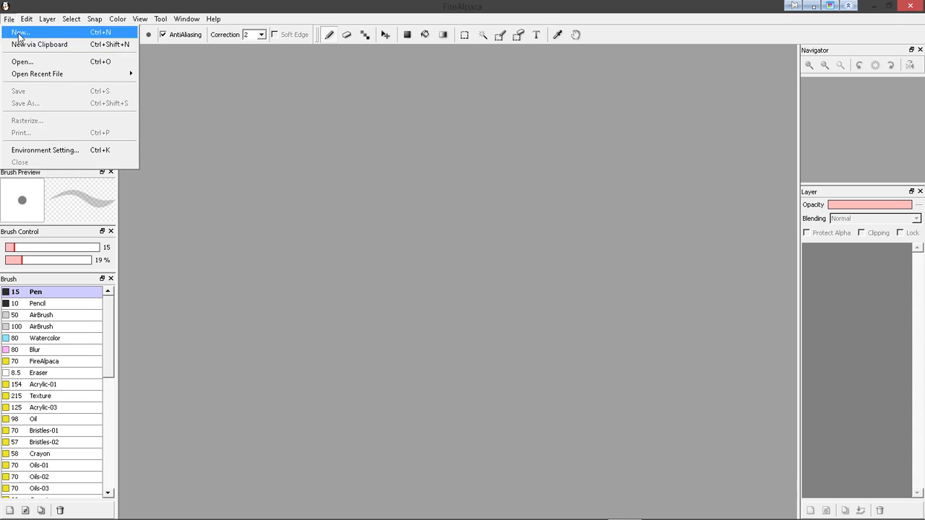
left_click(19, 33)
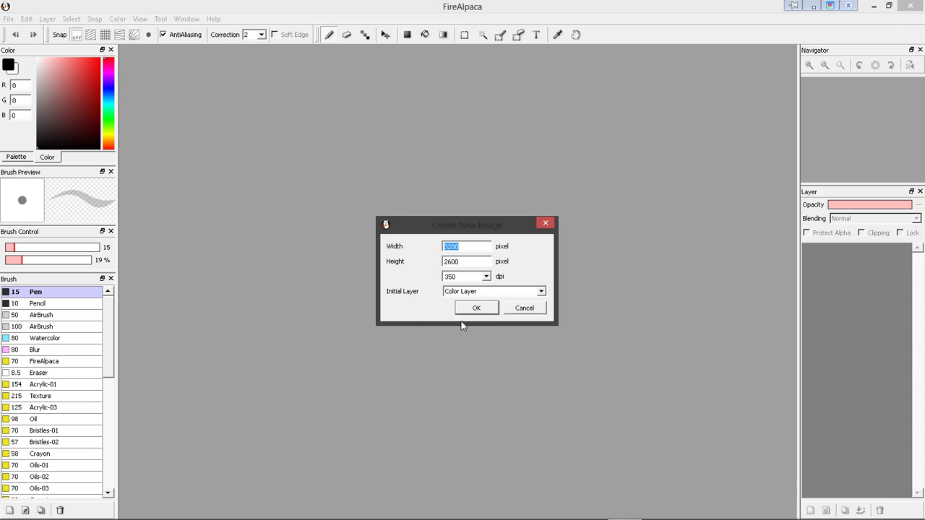
left_click(474, 308)
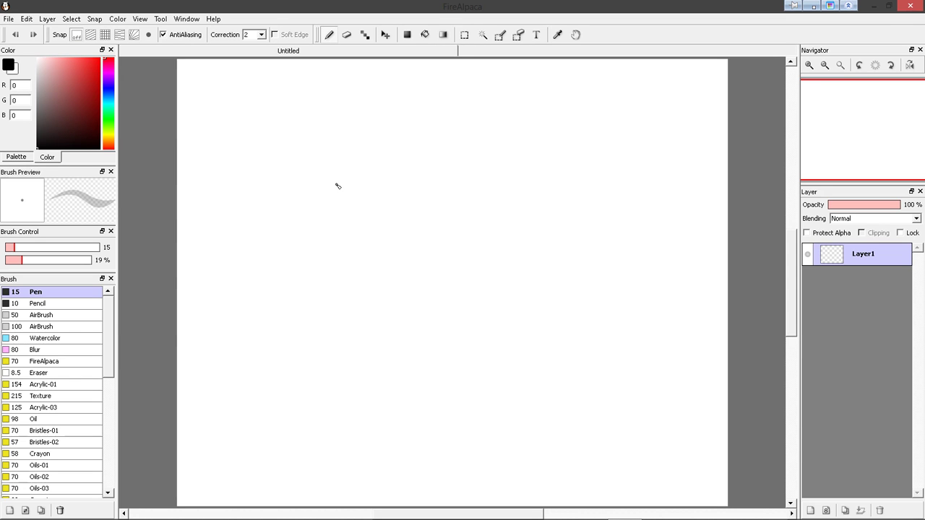
Step: Open torso.jpg from the reference/torso folder in its own tab
left_click(10, 19)
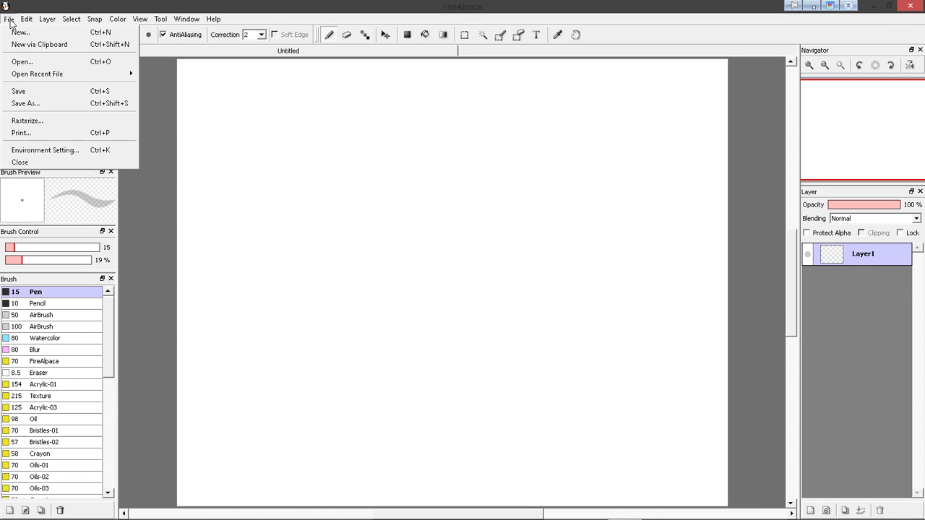
left_click(22, 62)
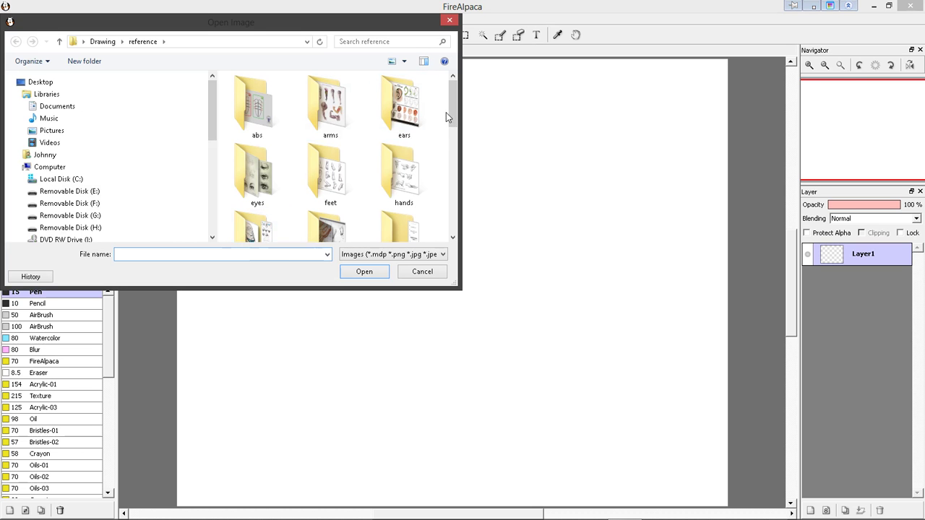
left_click_drag(450, 111, 452, 145)
left_click(412, 166)
double_click(412, 167)
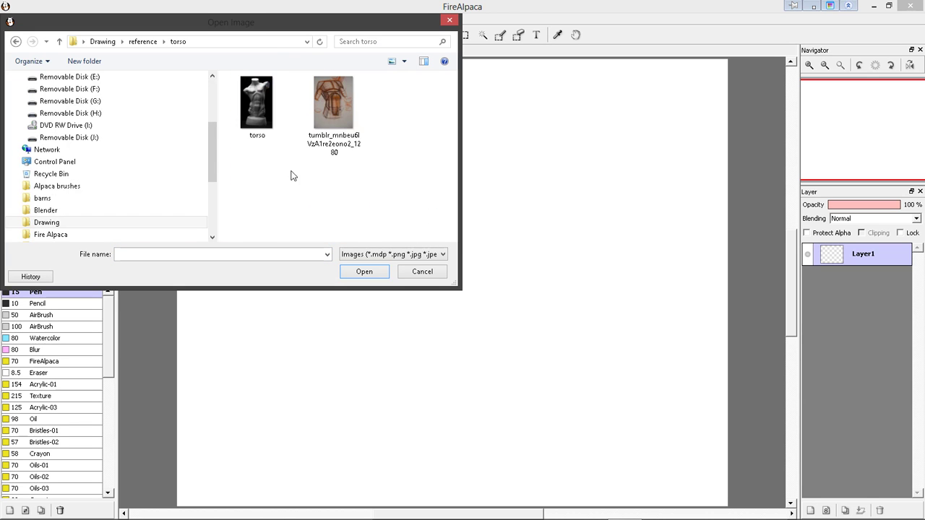
left_click(258, 115)
left_click(364, 273)
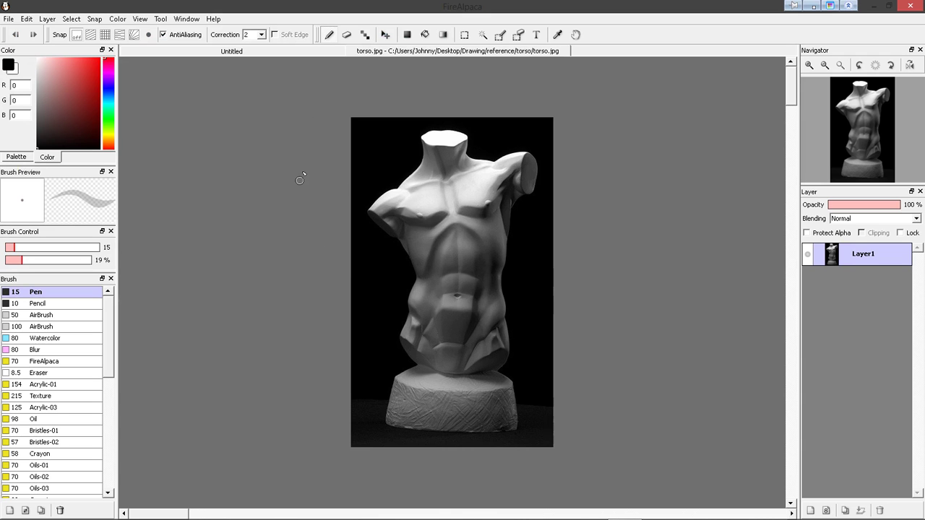
Step: Switch back and forth between the Untitled and torso.jpg tabs
left_click(223, 52)
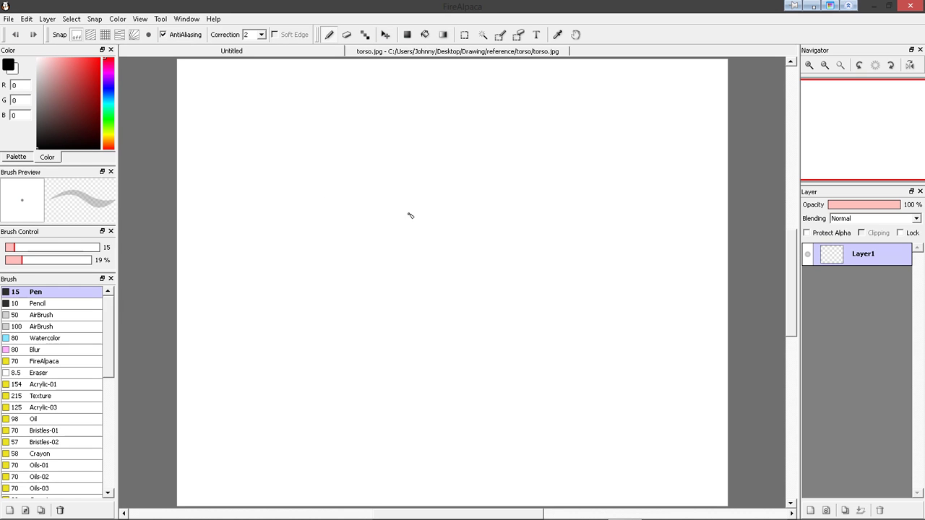
left_click(392, 52)
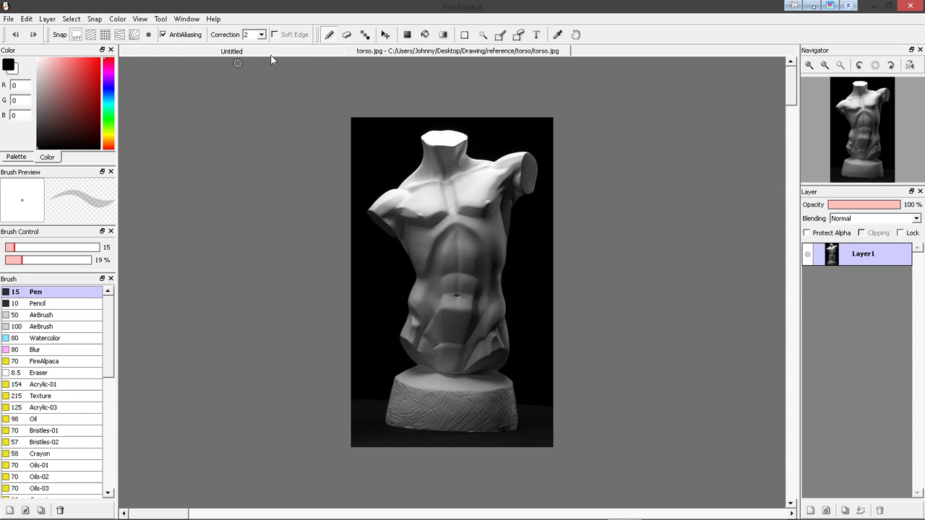
left_click(251, 52)
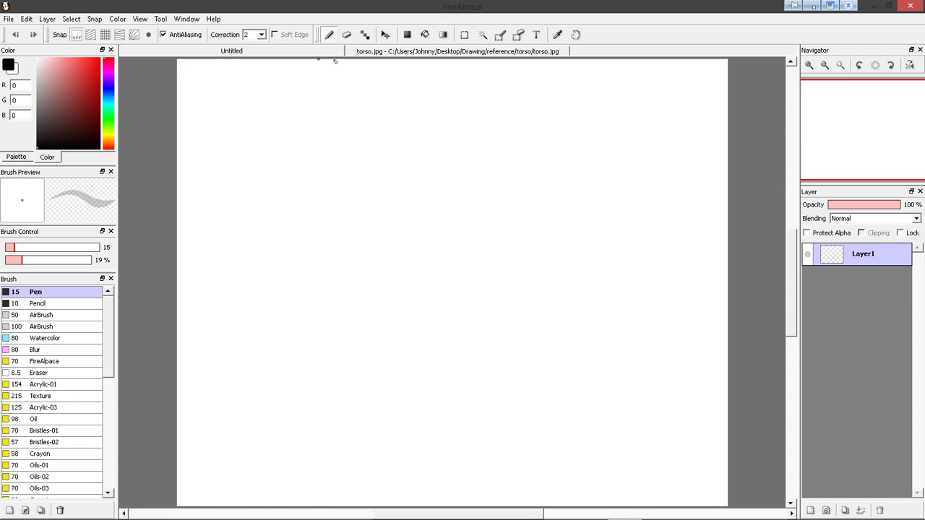
left_click(404, 55)
left_click(291, 55)
left_click(409, 55)
left_click(311, 55)
left_click(394, 52)
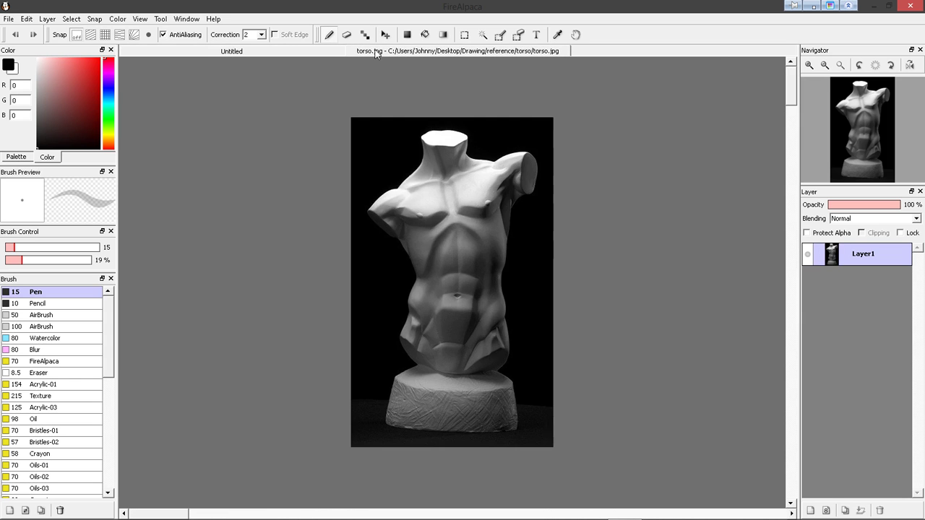
left_click(318, 54)
left_click(380, 56)
Step: Select and copy the entire torso.jpg photo, then return to the Untitled canvas
left_click(307, 56)
left_click(407, 55)
key("ctrl+a")
left_click(250, 52)
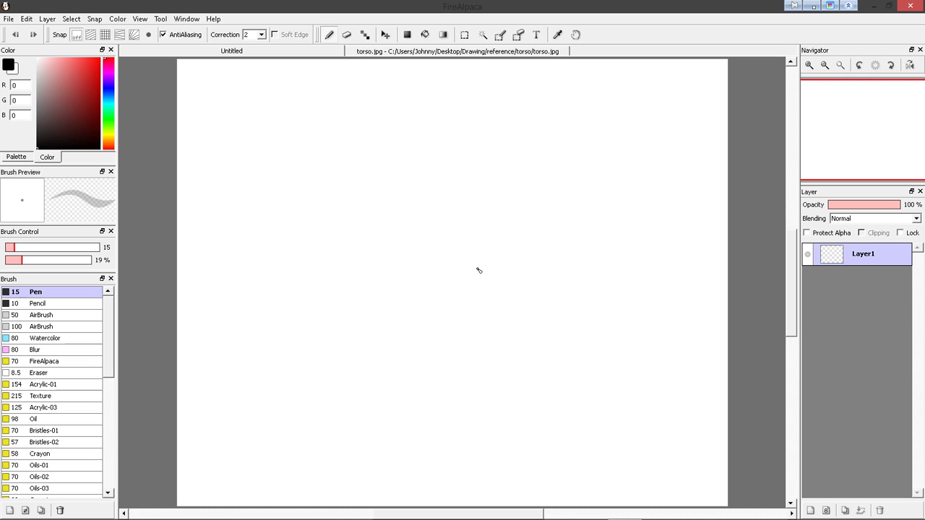
Step: Paste the copied torso photo onto the Untitled canvas as a new Layer2
left_click(28, 20)
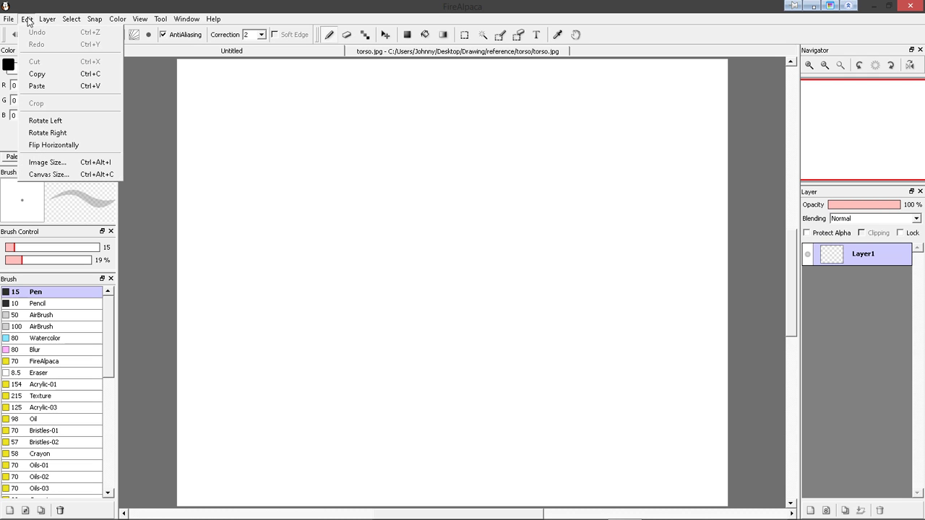
left_click(41, 87)
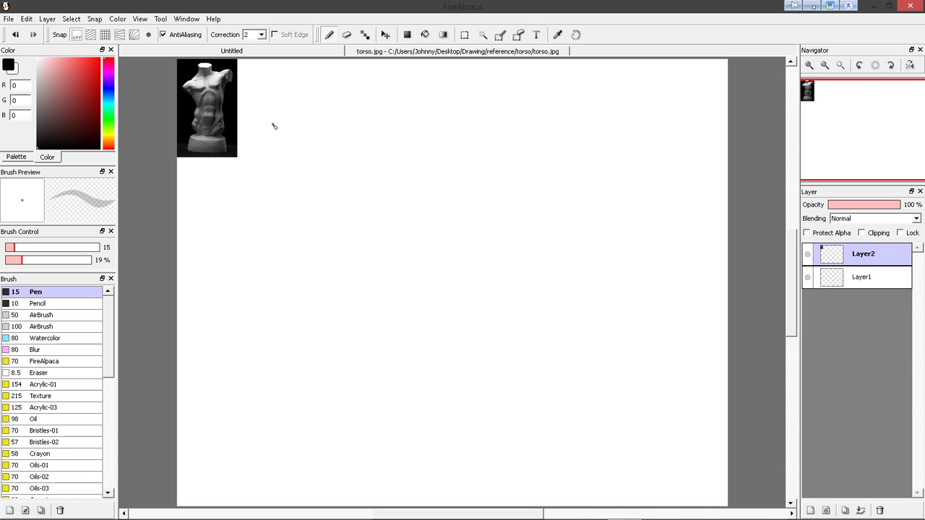
left_click(69, 19)
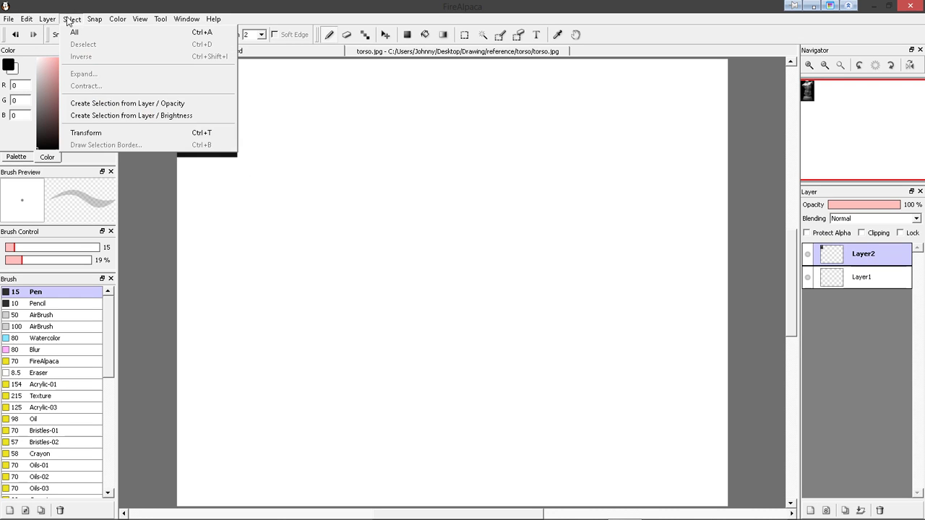
Step: Transform the pasted torso photo: enlarge it, move it to the canvas's upper right, and apply
left_click(96, 132)
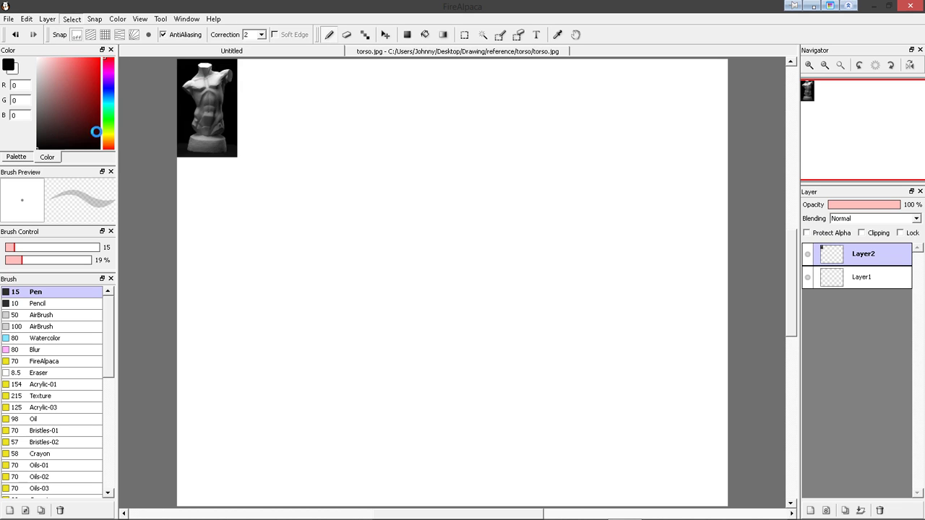
left_click_drag(209, 102, 521, 232)
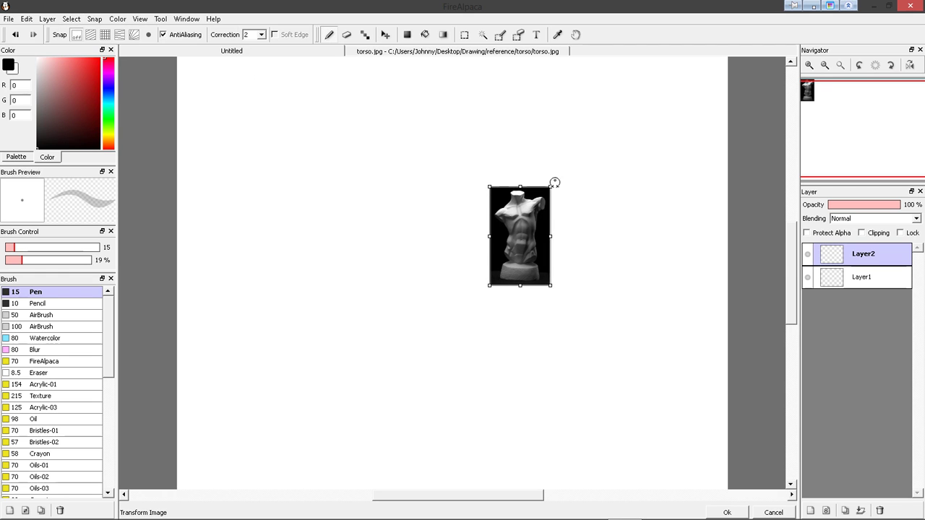
left_click_drag(551, 188, 631, 140)
left_click_drag(528, 226, 643, 183)
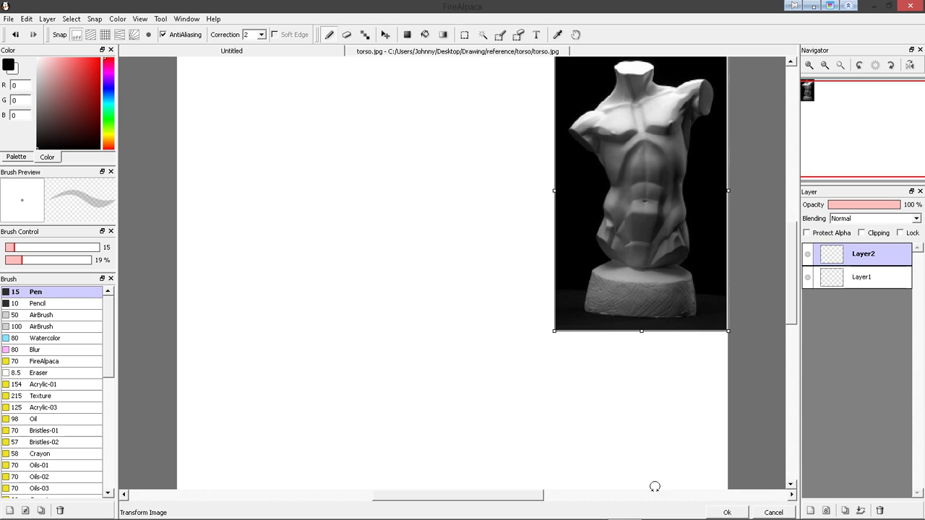
left_click(728, 513)
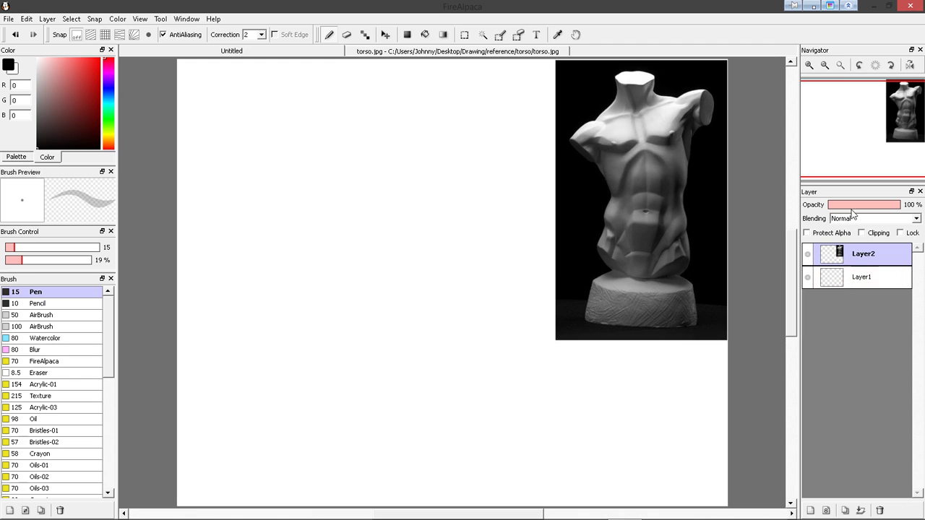
Step: Adjust Layer2's opacity slider, leave its properties unchanged, and select Layer1 for drawing
left_click_drag(879, 209, 855, 209)
mouse_move(903, 209)
left_mouse_down()
mouse_move(847, 206)
mouse_move(912, 210)
left_mouse_up()
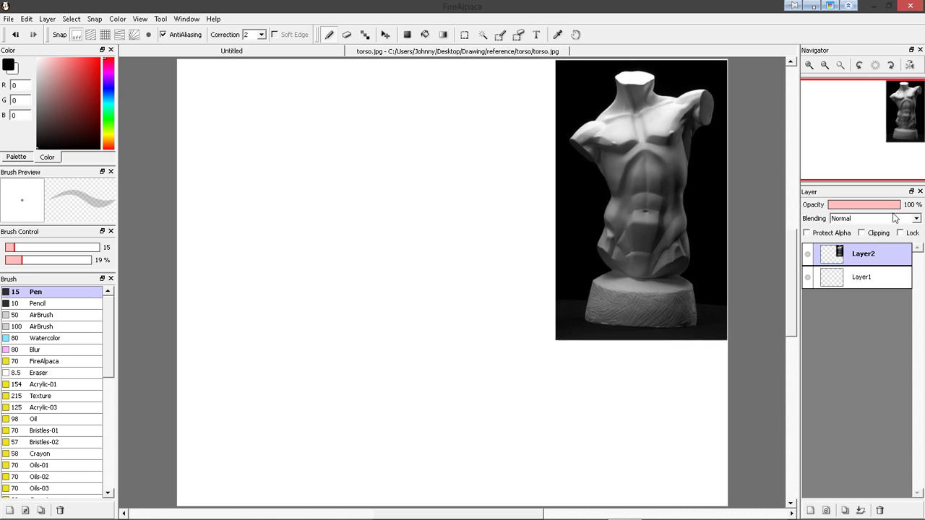
double_click(867, 255)
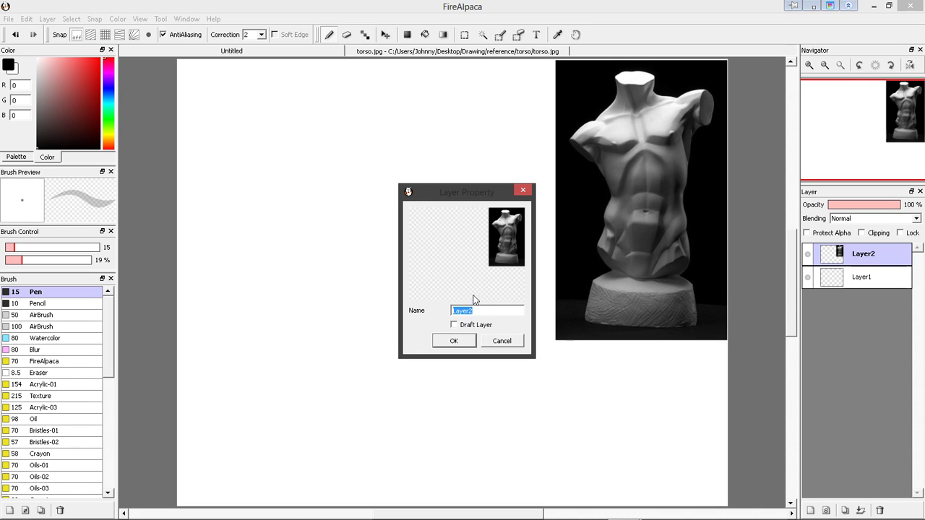
left_click(503, 342)
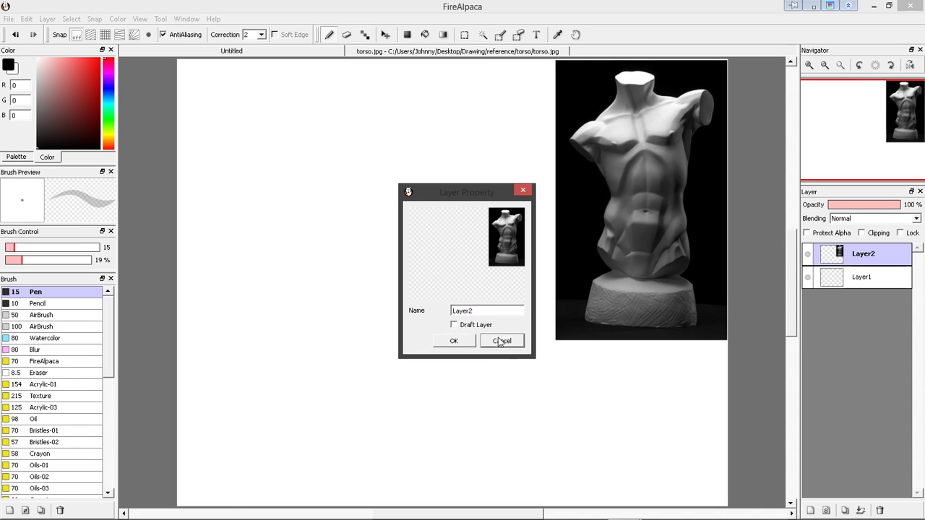
left_click(873, 279)
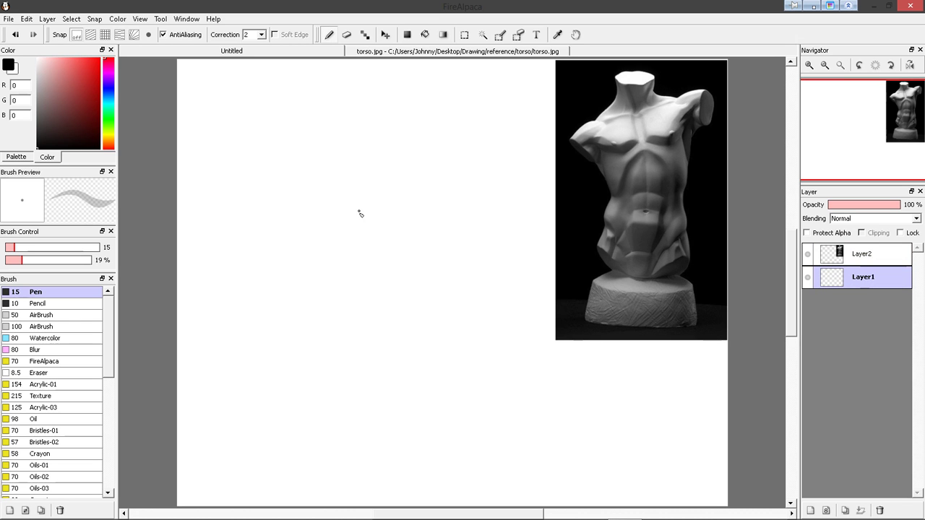
Step: Sketch shoulder ellipses and a tall ribcage oval on Layer1, then reset the canvas rotation
mouse_move(370, 154)
left_mouse_down()
mouse_move(326, 177)
mouse_move(378, 163)
mouse_move(349, 189)
mouse_move(354, 156)
mouse_move(385, 153)
mouse_move(336, 197)
mouse_move(365, 188)
mouse_move(310, 196)
left_mouse_up()
left_click_drag(383, 158, 373, 165)
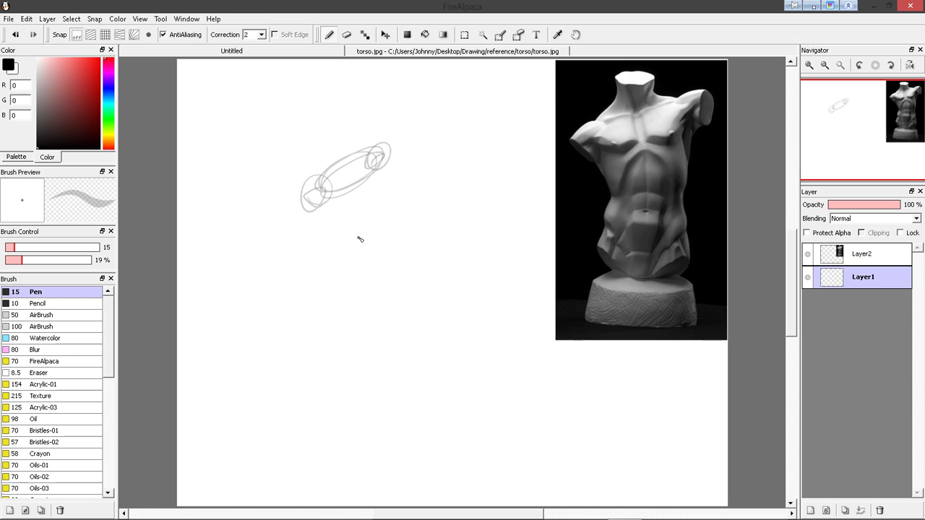
left_click_drag(361, 250, 405, 200)
mouse_move(392, 145)
left_mouse_down()
mouse_move(386, 189)
mouse_move(448, 154)
mouse_move(387, 190)
mouse_move(436, 204)
mouse_move(380, 213)
left_mouse_up()
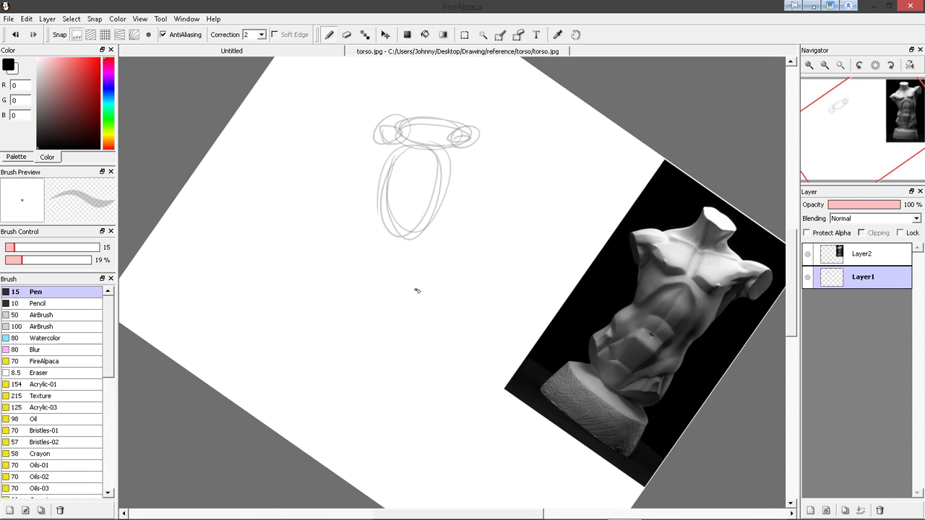
left_click(875, 65)
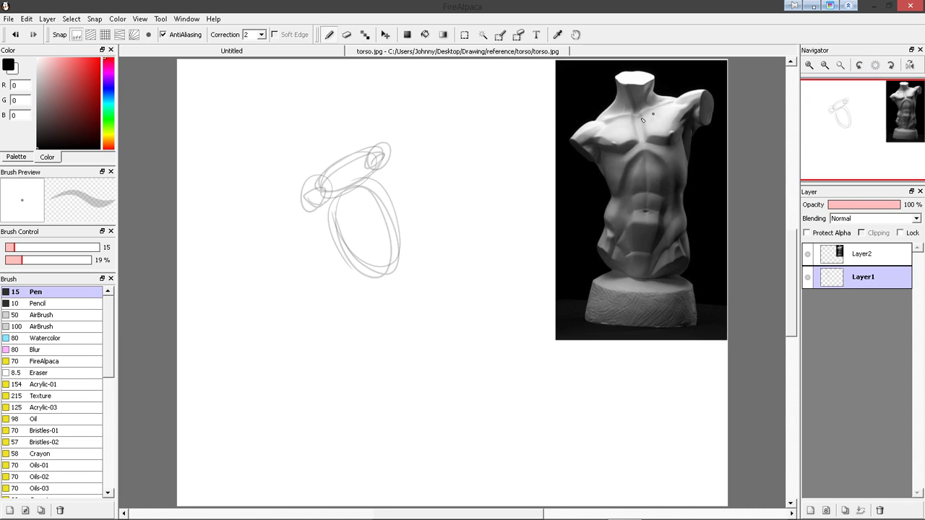